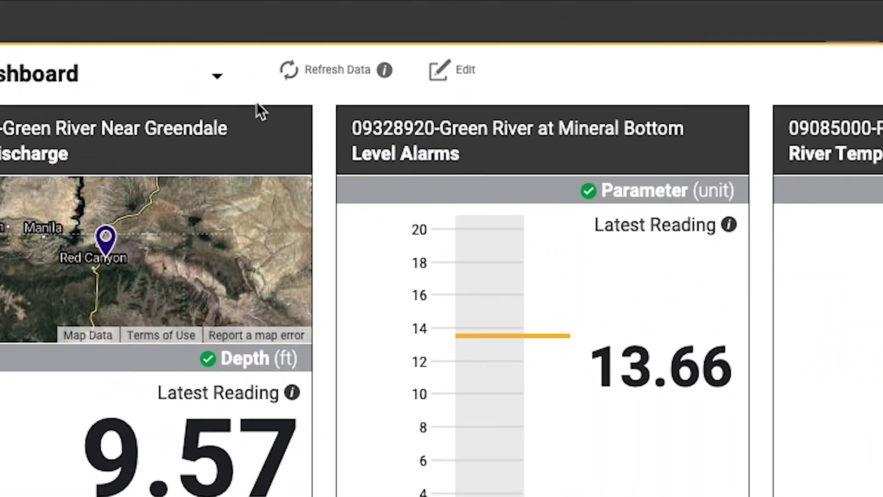
Refresh the Demo Dashboard readings and put the dashboard into edit mode.
click(305, 80)
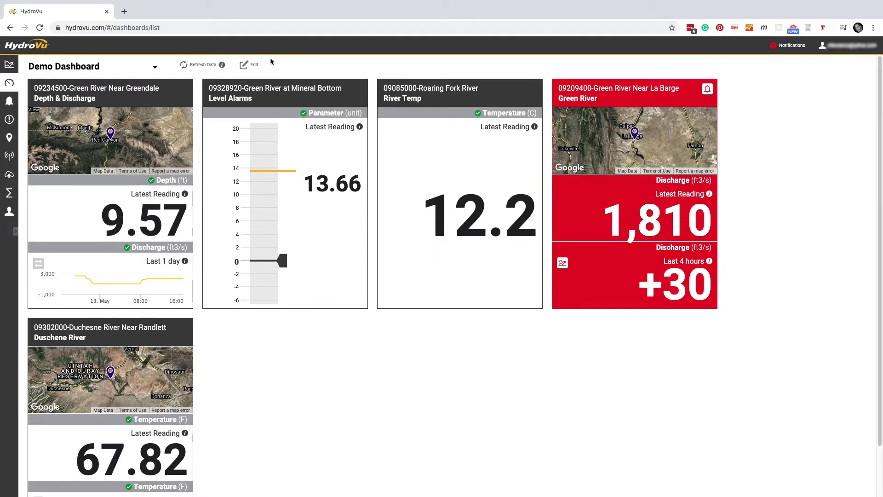
click(255, 66)
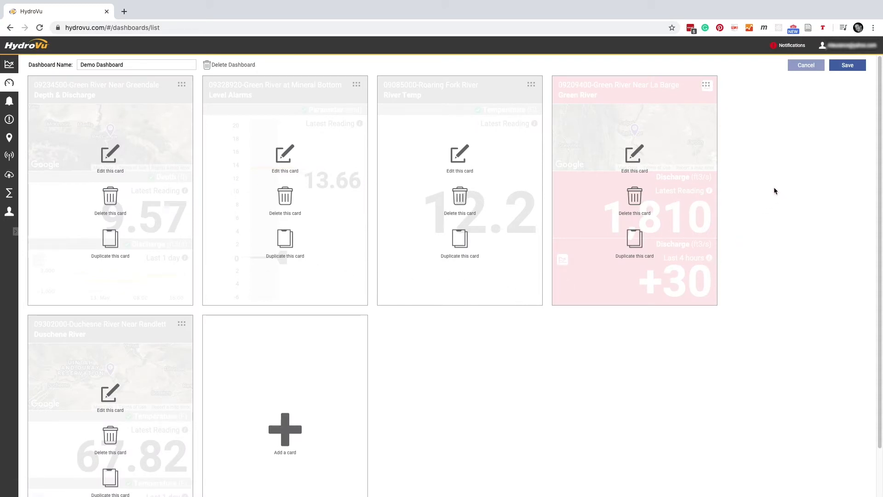
Cancel editing so the Demo Dashboard returns to normal view with its cards unchanged.
click(809, 66)
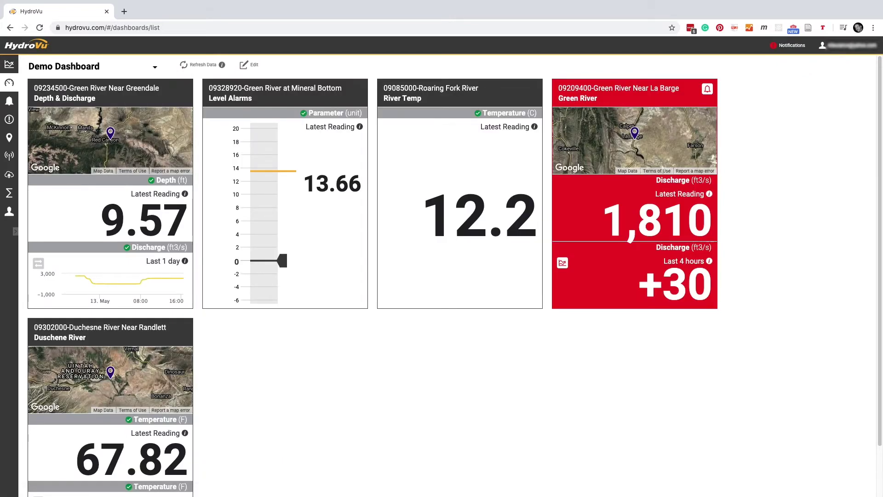
Create and save a new dashboard named 'Dashboards Tutorial' and enter its edit mode.
click(154, 69)
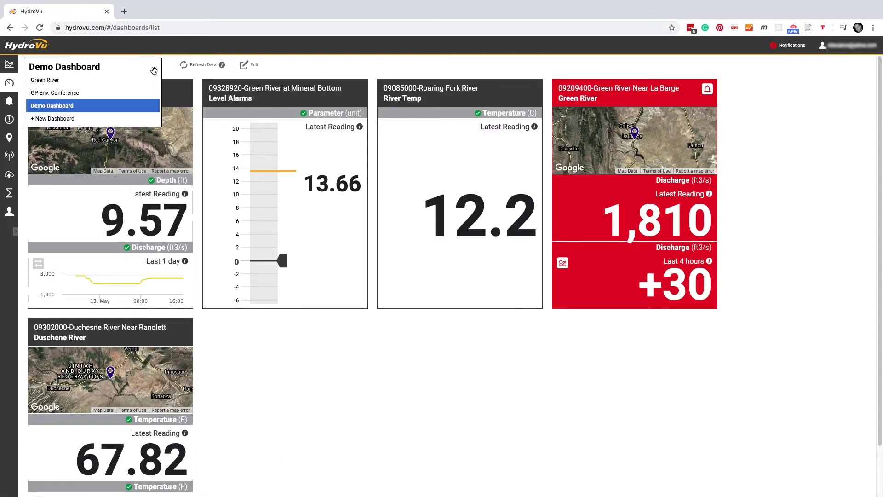
click(65, 119)
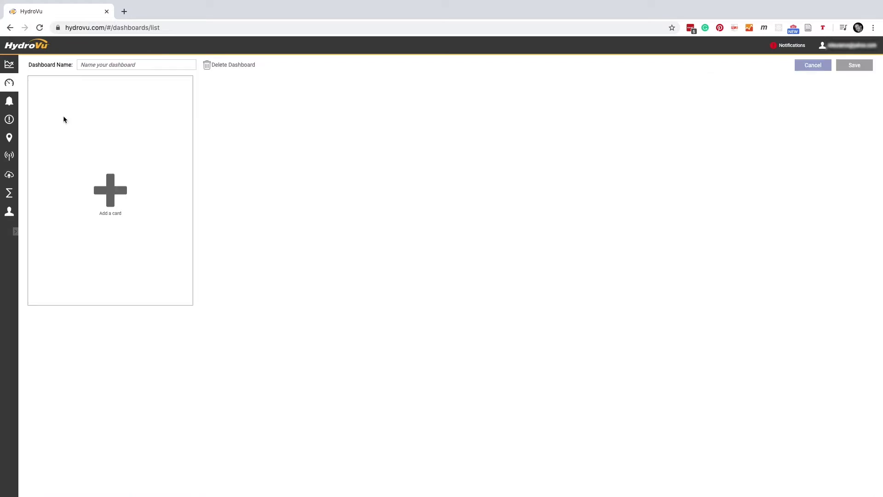
click(113, 66)
text(Dashboards Tutorial)
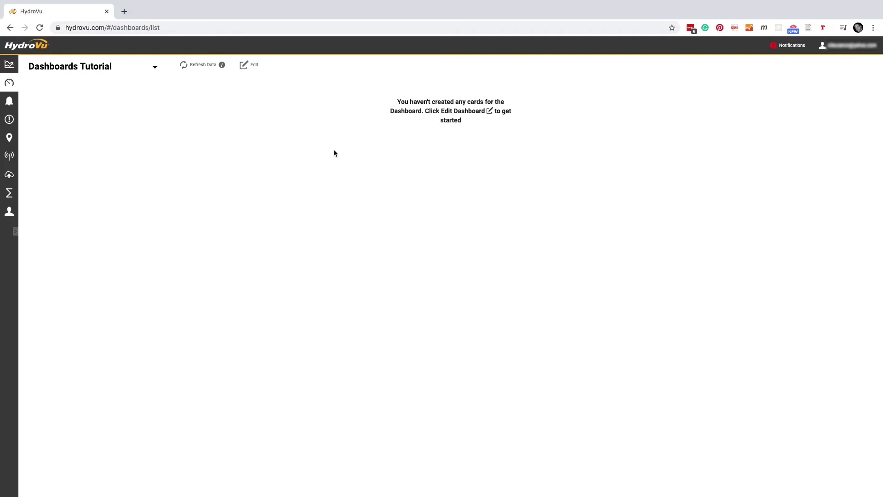
click(252, 66)
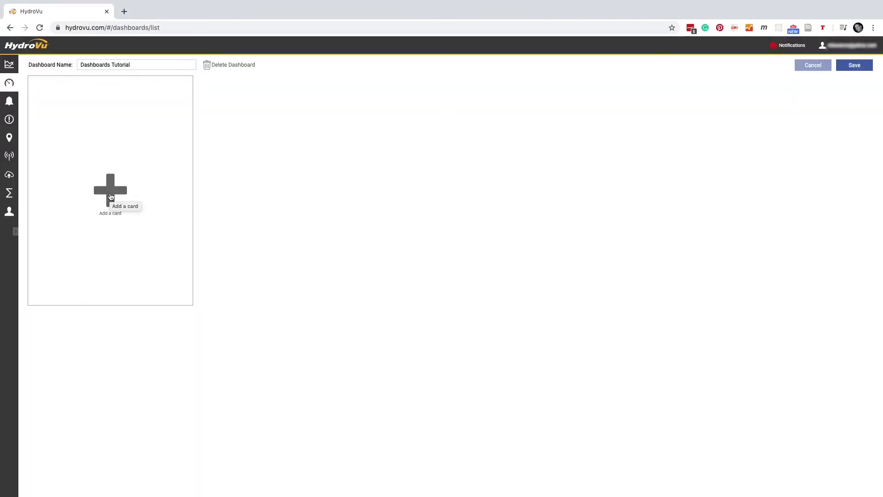
click(110, 197)
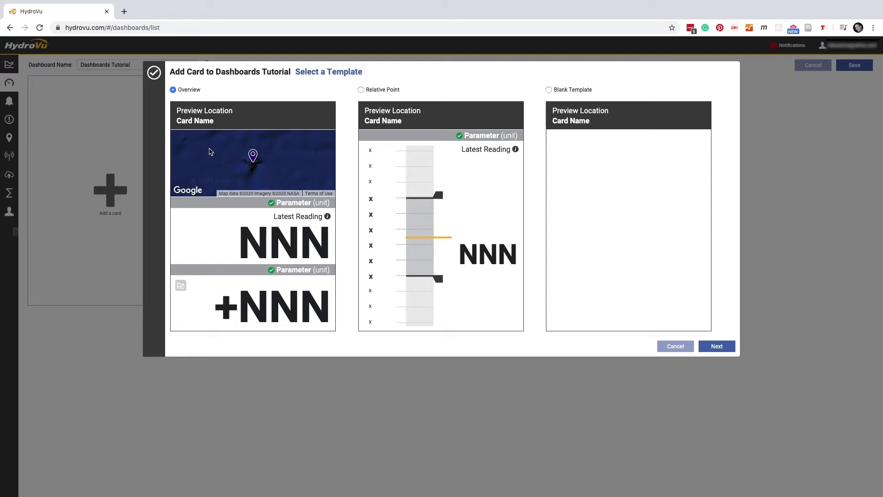
Compare the Relative Point and Blank templates, then choose the Overview card template.
click(361, 89)
click(550, 90)
click(182, 91)
click(713, 346)
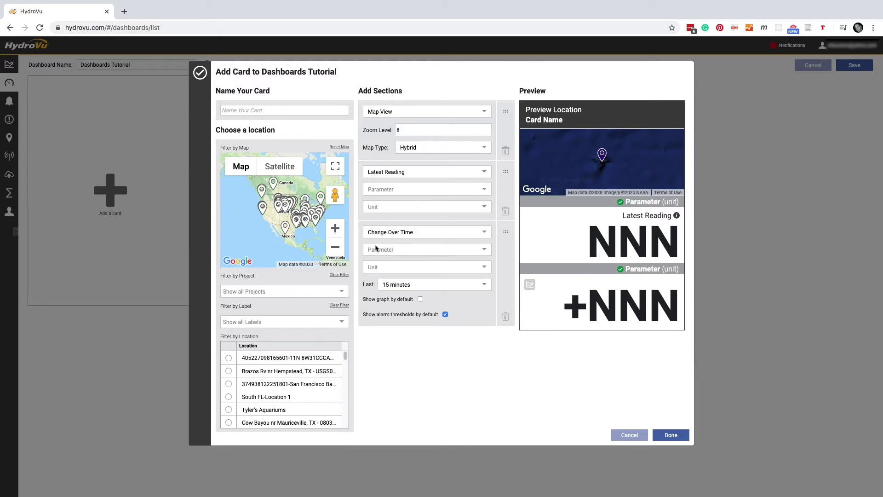
Name the card 'Temperature Card' and set its location to 09261000-Green River Near Jensen.
text(Temperature Card)
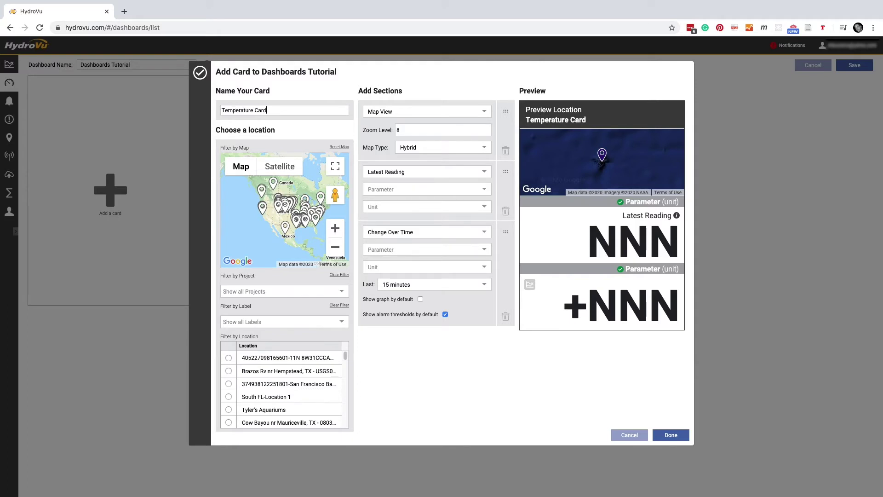
mouse_move(345, 356)
mouse_down()
mouse_move(353, 426)
mouse_move(343, 355)
mouse_up()
click(228, 358)
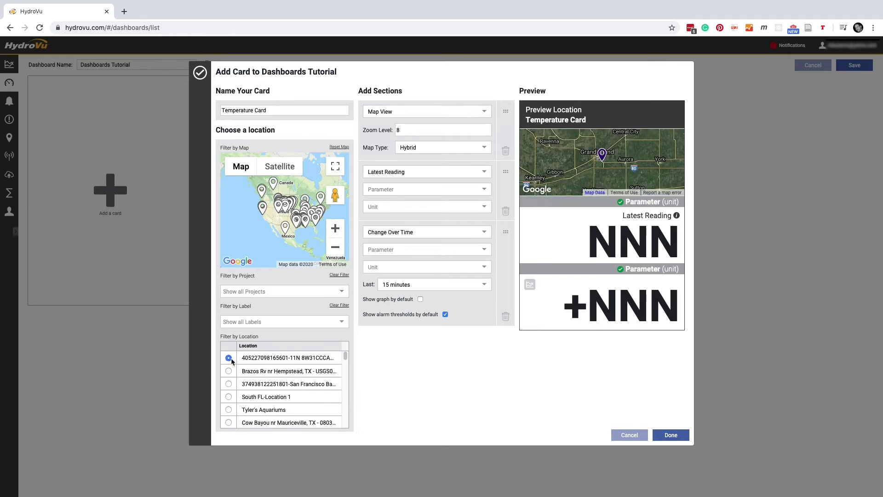
scroll(328, 386, down, 3)
click(229, 388)
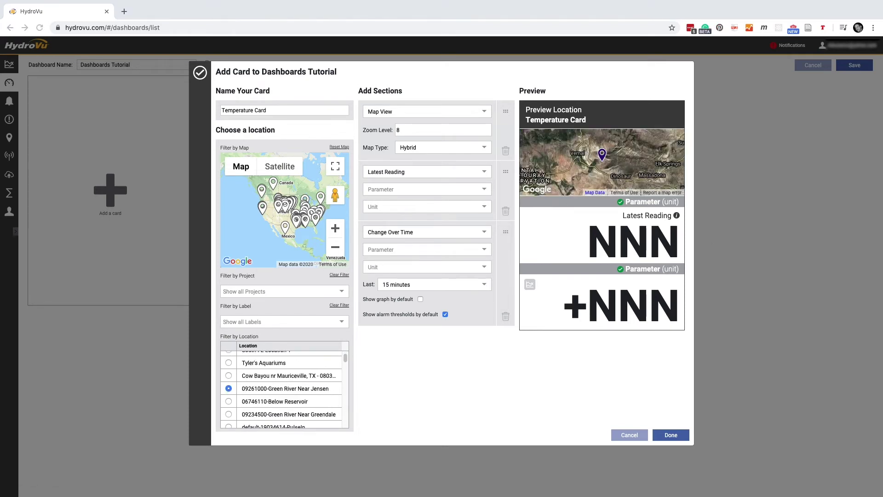
Remove the Latest Reading and Change Over Time sections, keeping only Map View.
click(479, 111)
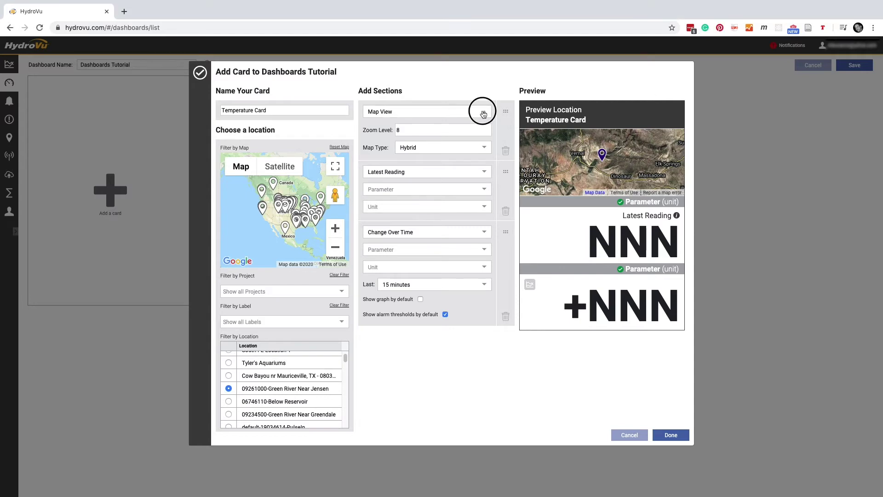
click(506, 211)
click(507, 252)
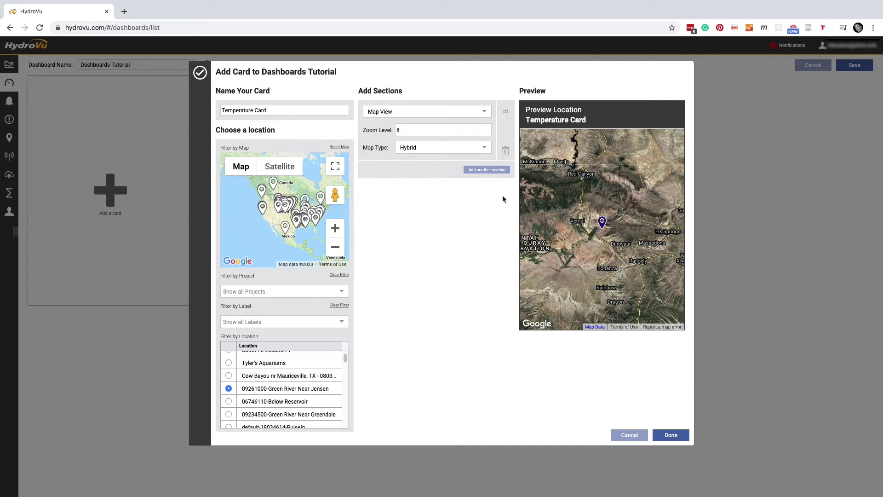
Add a Latest Reading section showing Temperature in C below the map.
click(497, 170)
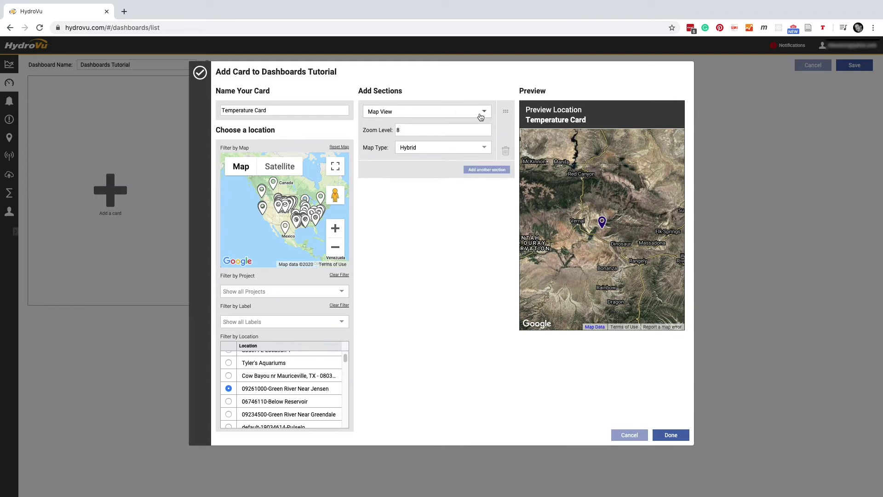
click(484, 174)
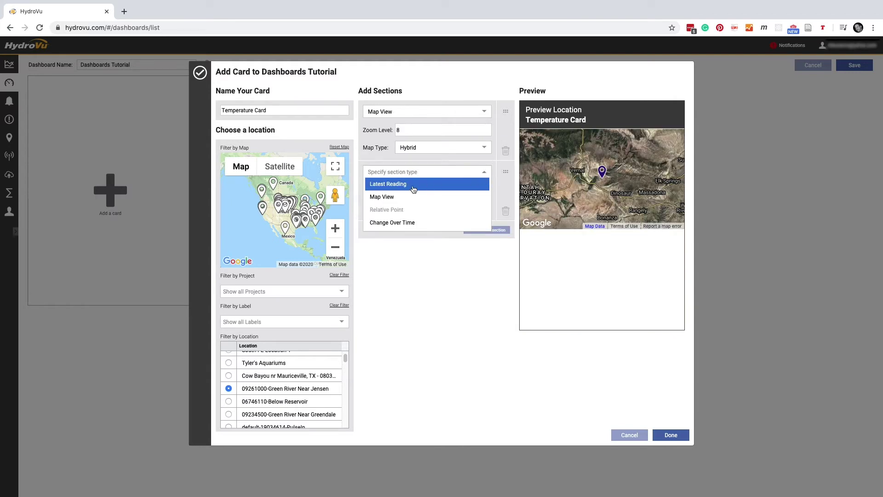
click(413, 184)
click(454, 190)
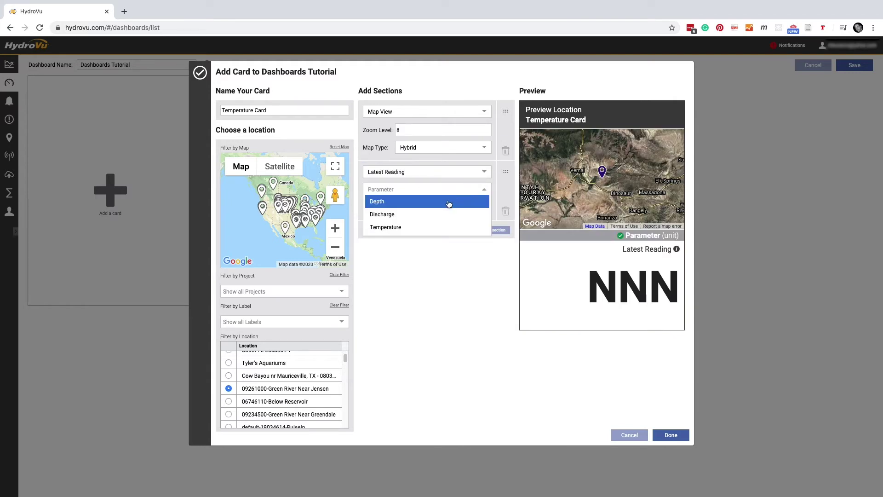
click(398, 229)
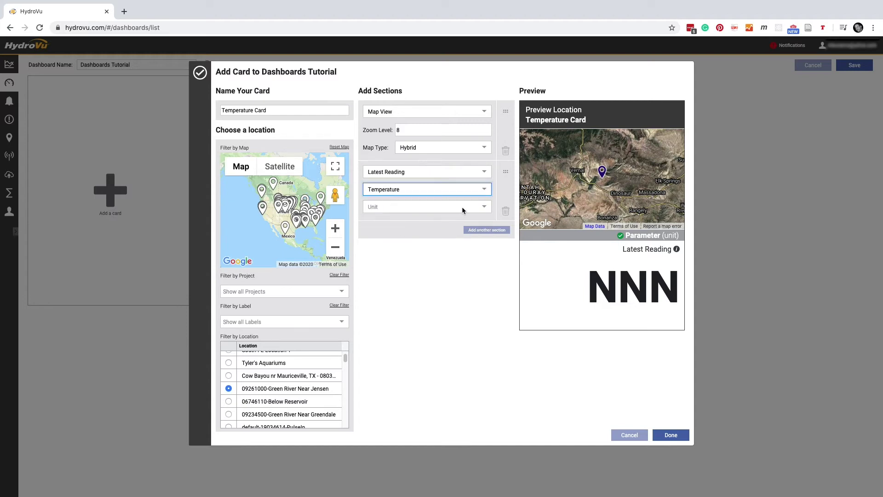
click(478, 205)
click(390, 222)
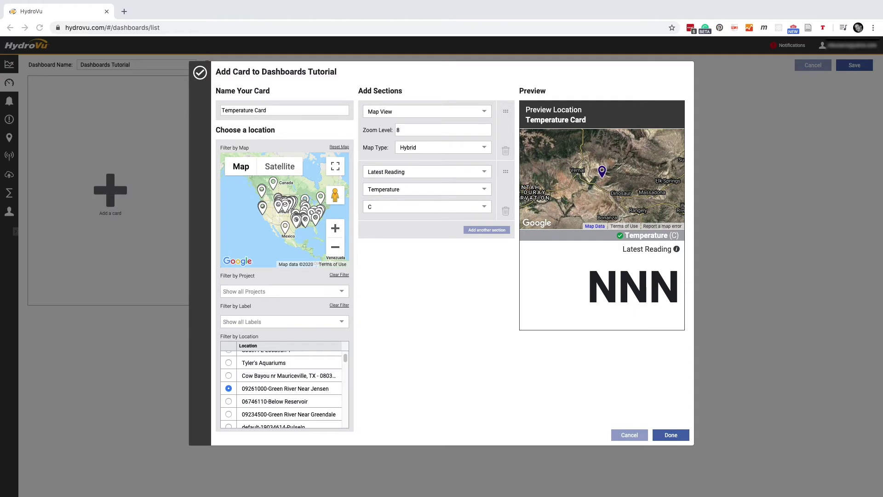
click(492, 234)
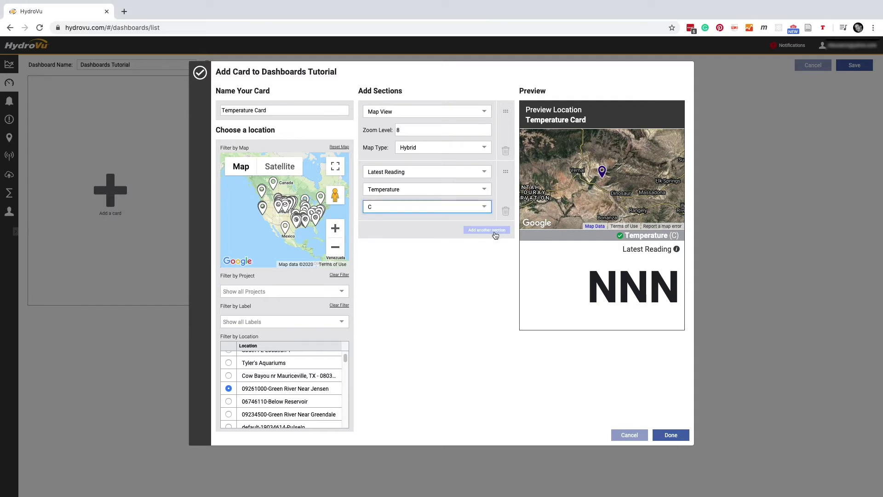
click(496, 235)
Add a 30-minute Temperature Change Over Time graph section and place the card on the dashboard.
click(483, 232)
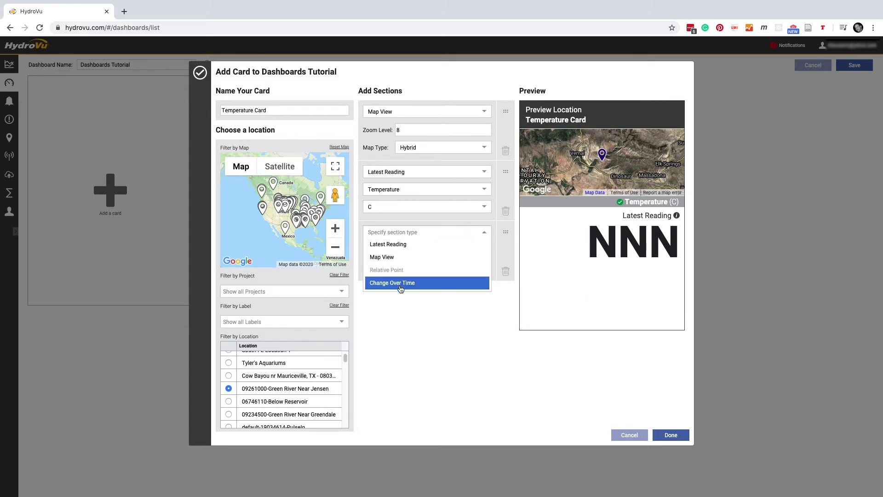
click(400, 288)
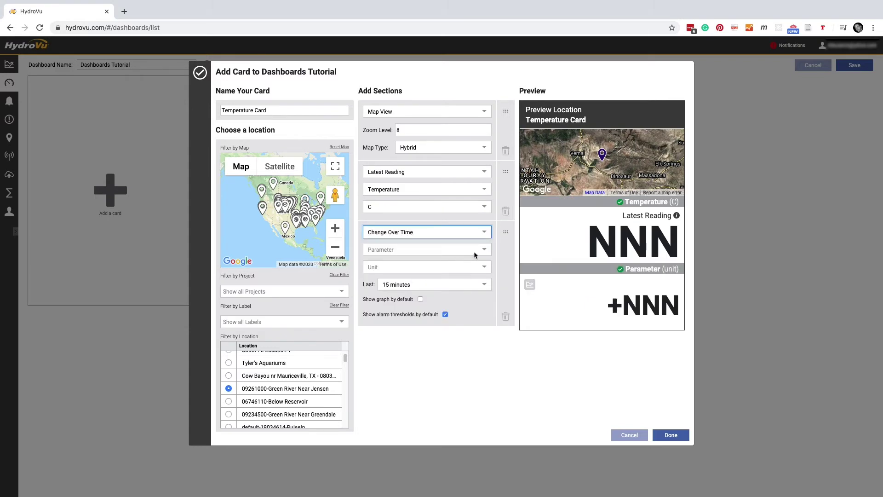
click(482, 249)
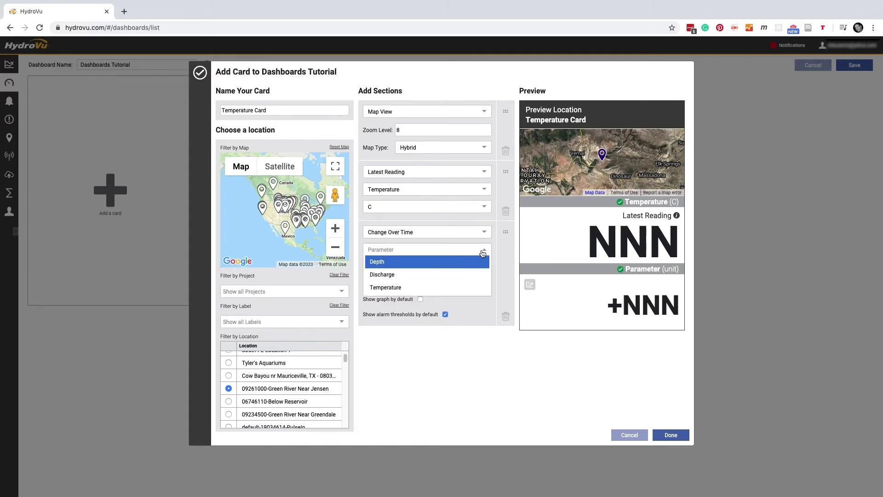
click(400, 287)
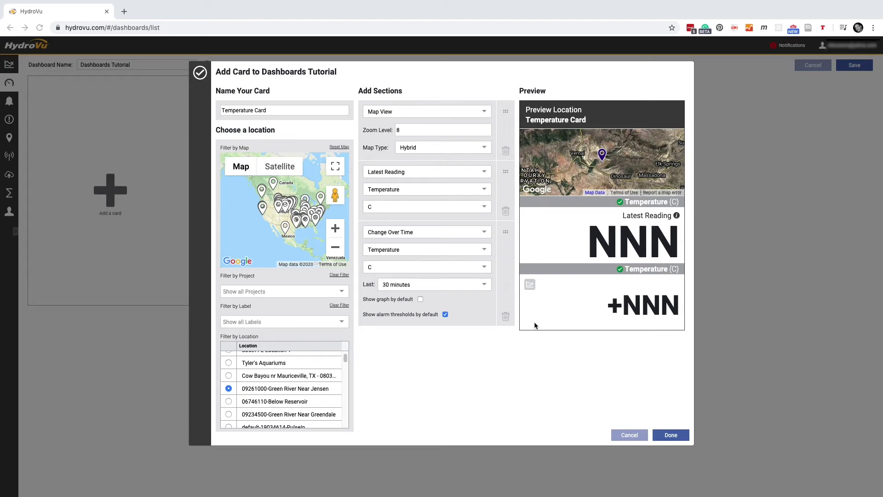
click(420, 300)
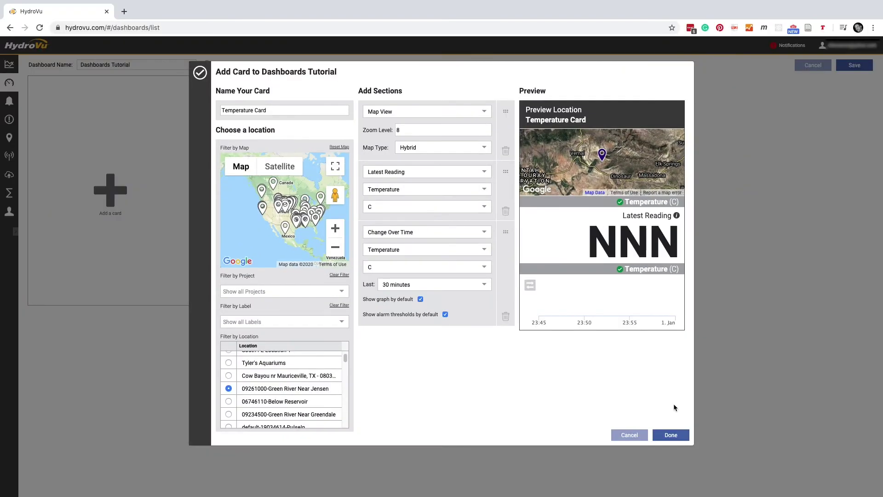
click(679, 437)
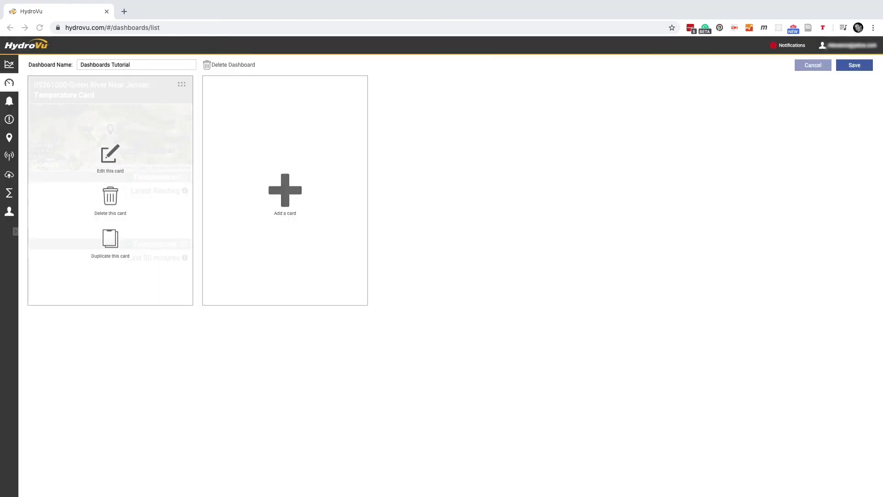
Add a Relative Point card named 'High Temperature' for 09261000-Green River Near Jensen.
click(285, 190)
click(361, 90)
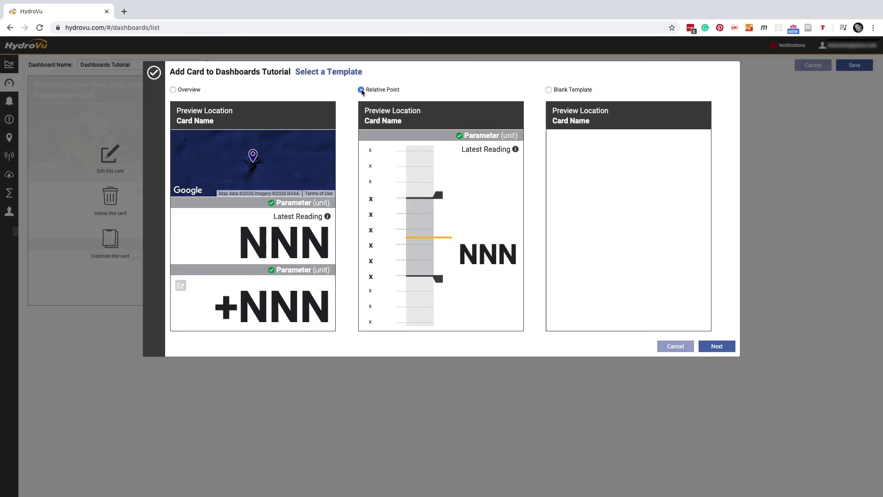
click(715, 346)
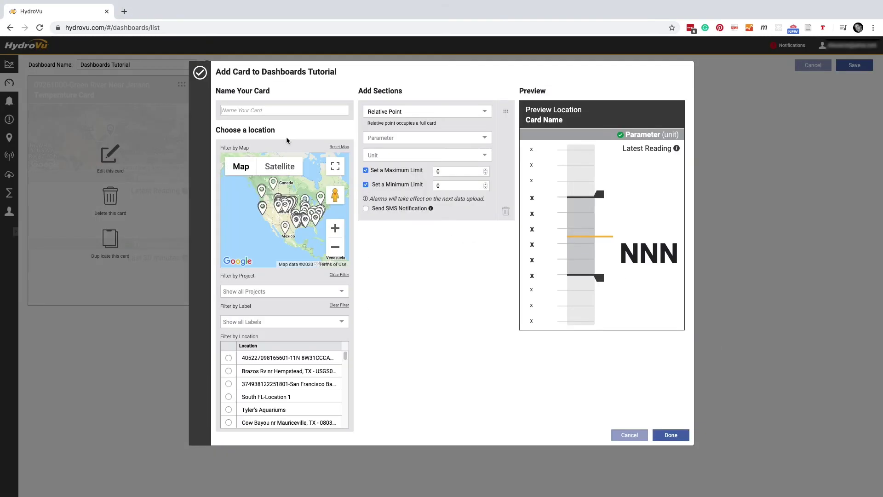
text(High Temperature)
scroll(336, 390, down, 3)
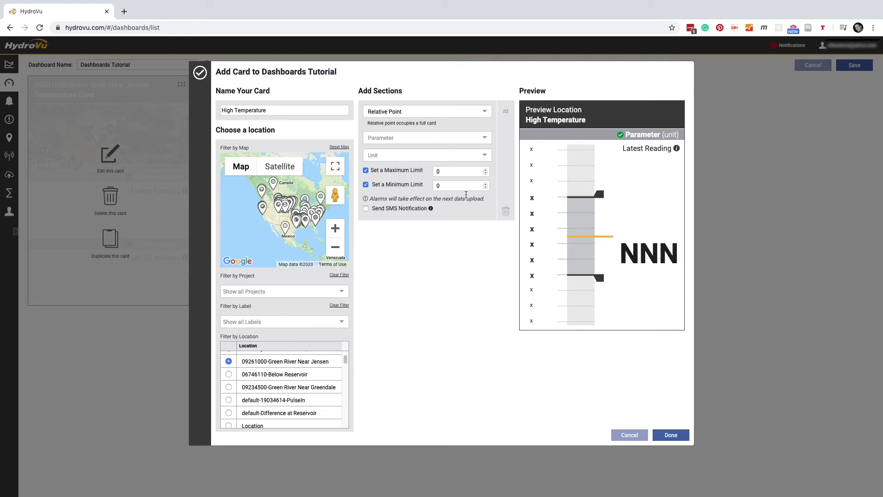
Keep the Relative Point section type and set it to track Temperature in C.
click(485, 113)
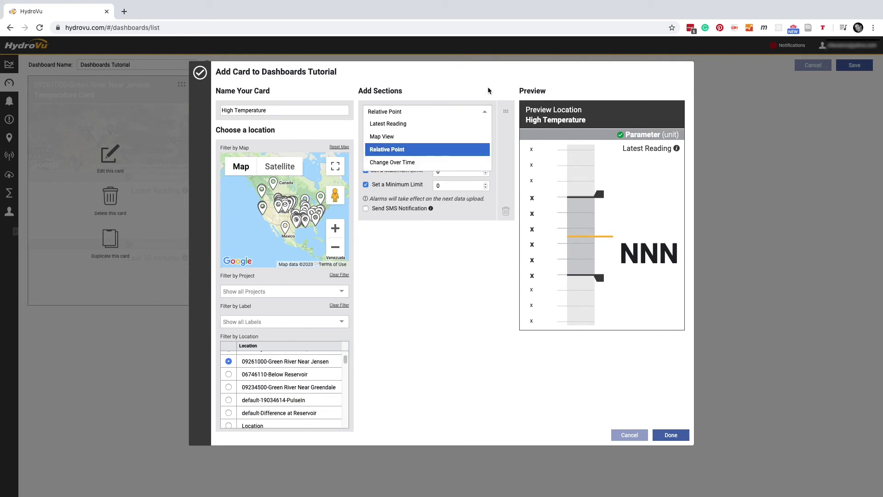
click(489, 90)
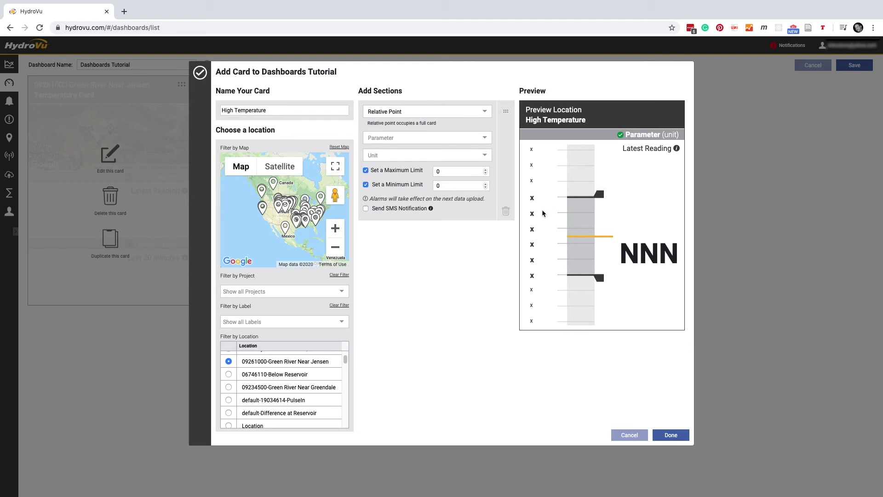
click(485, 139)
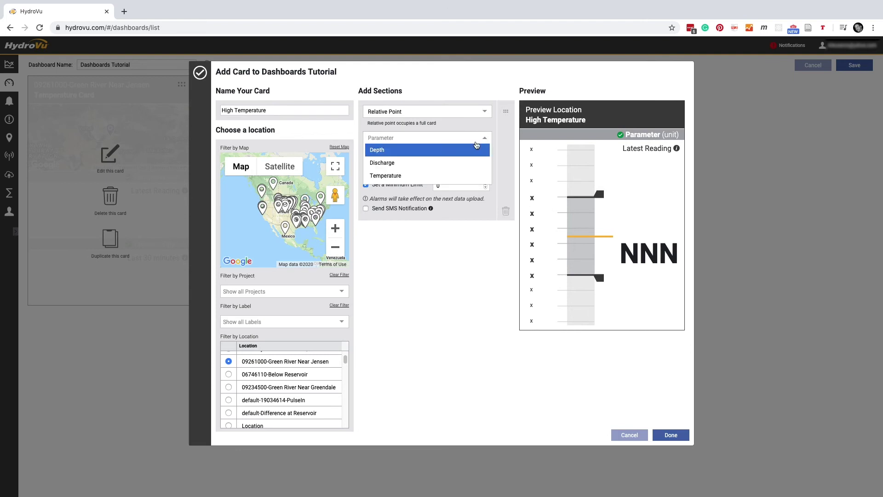
click(410, 173)
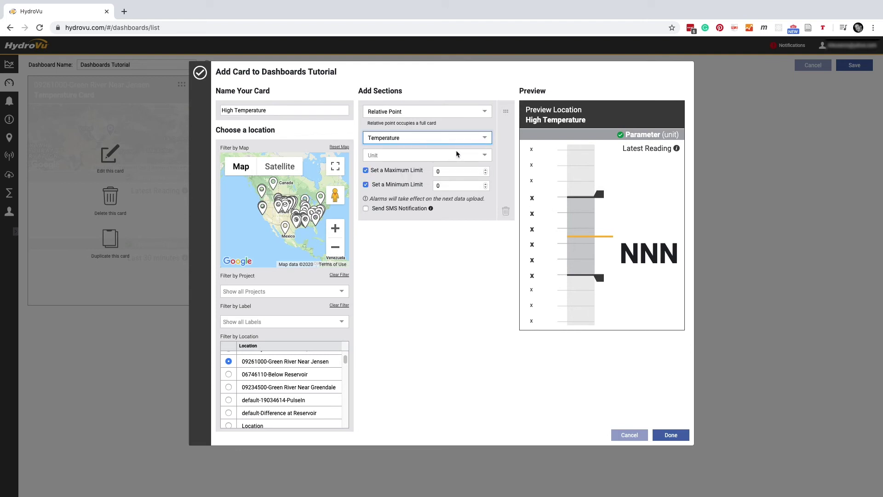
click(456, 155)
click(414, 168)
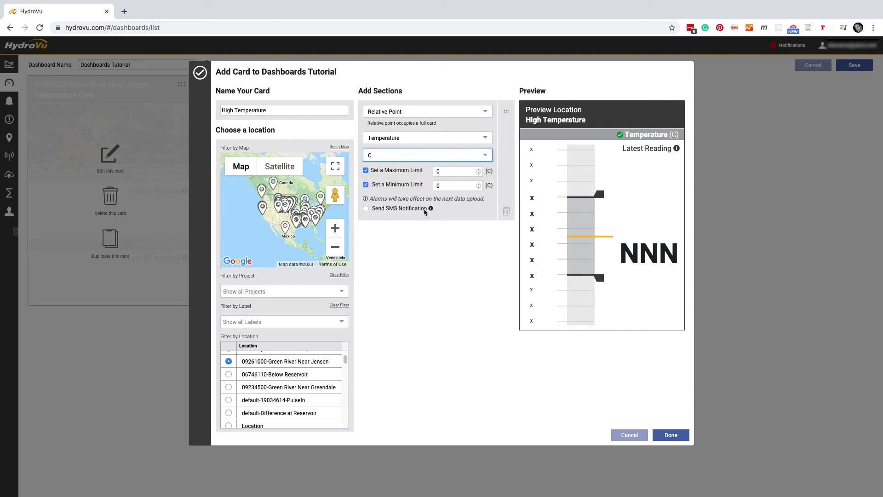
Set the maximum limit to 20 and minimum to 10, and enable SMS notifications.
double_click(455, 172)
text(20)
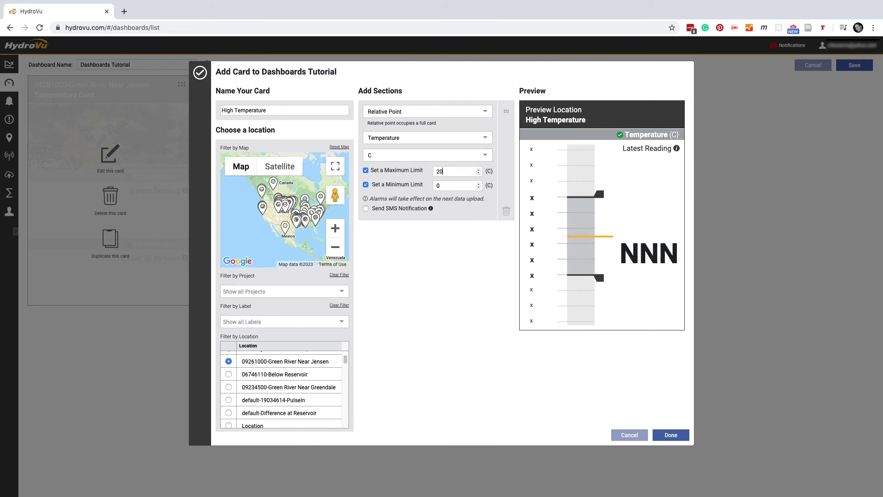
click(454, 183)
key(BackSpace)
text(10)
click(365, 208)
Enter two SMS alert phone numbers and save the High Temperature card to the dashboard.
text(9705555555)
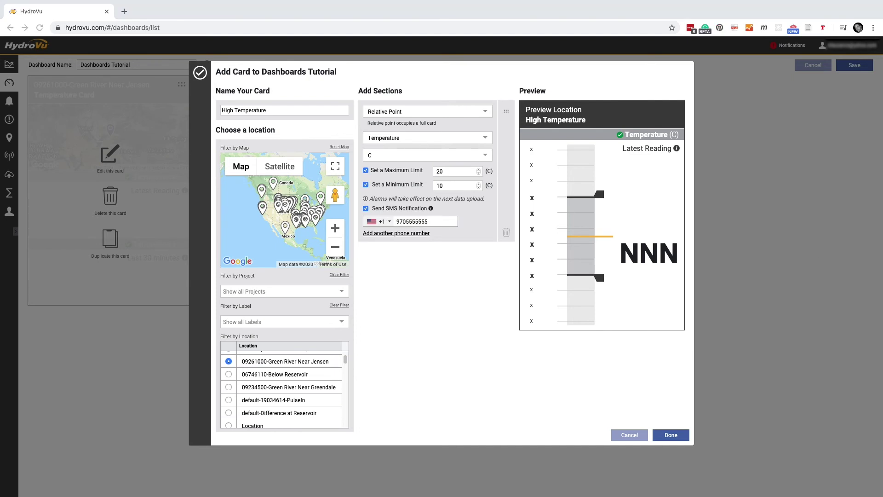
click(413, 233)
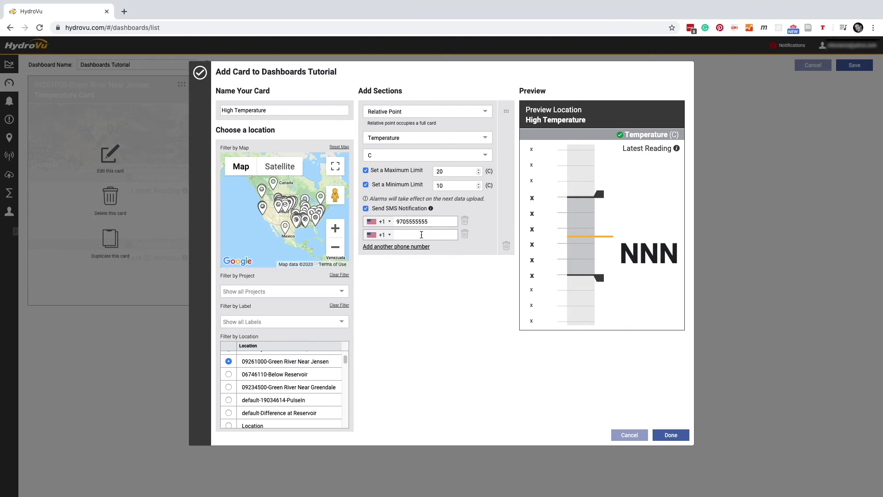
text(8165555555)
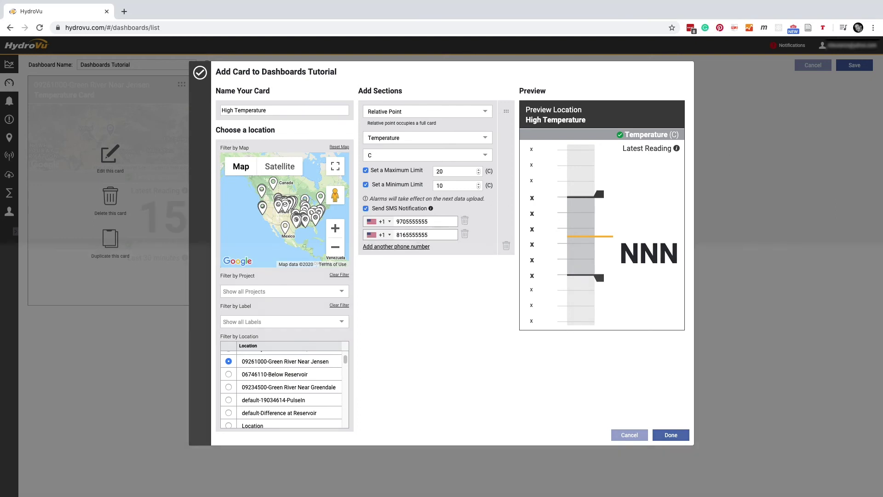
key(Return)
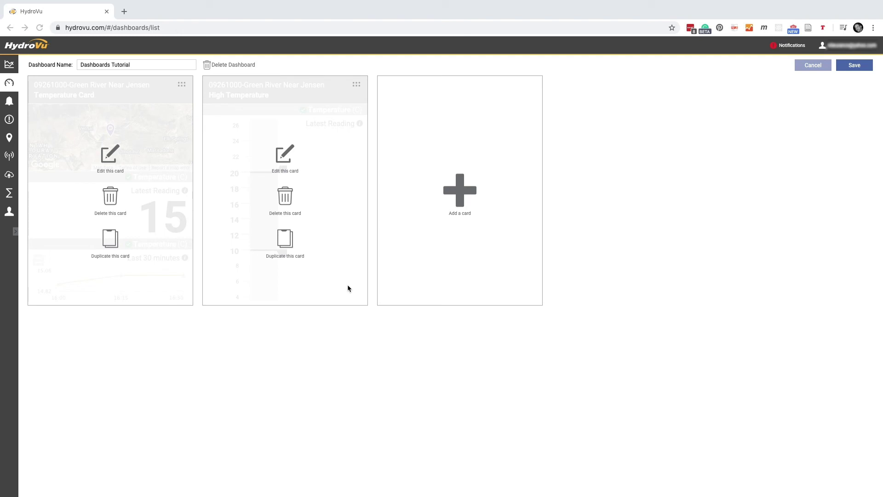
Duplicate the High Temperature card, rename it with 'Cache La Poudre', and pick the 06751150 Cache La Pouder location.
click(289, 249)
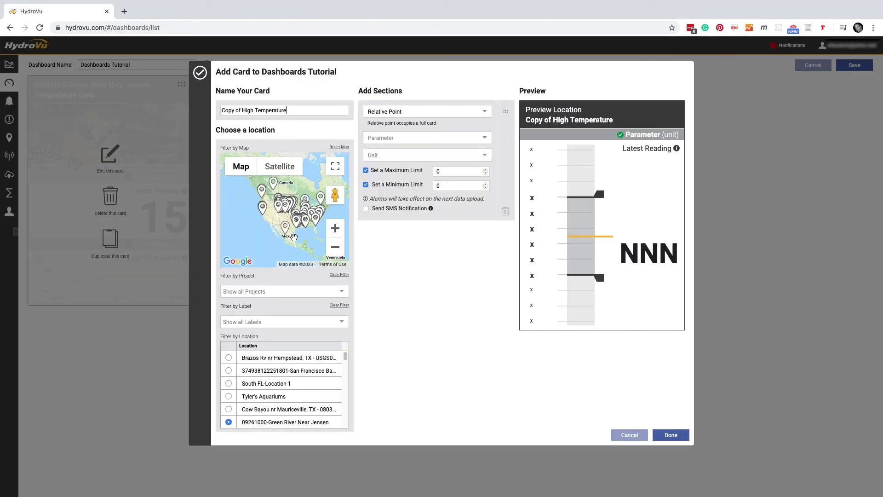
text(Cache La Poudre)
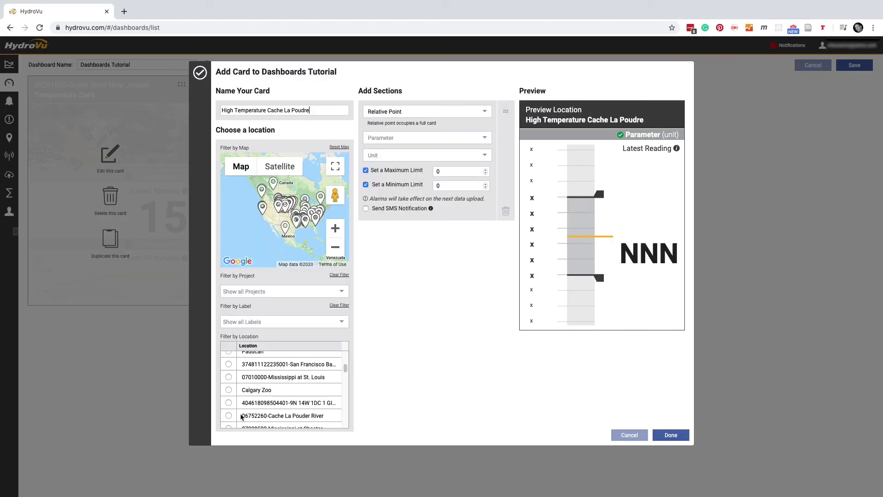
click(228, 415)
scroll(285, 381, down, 5)
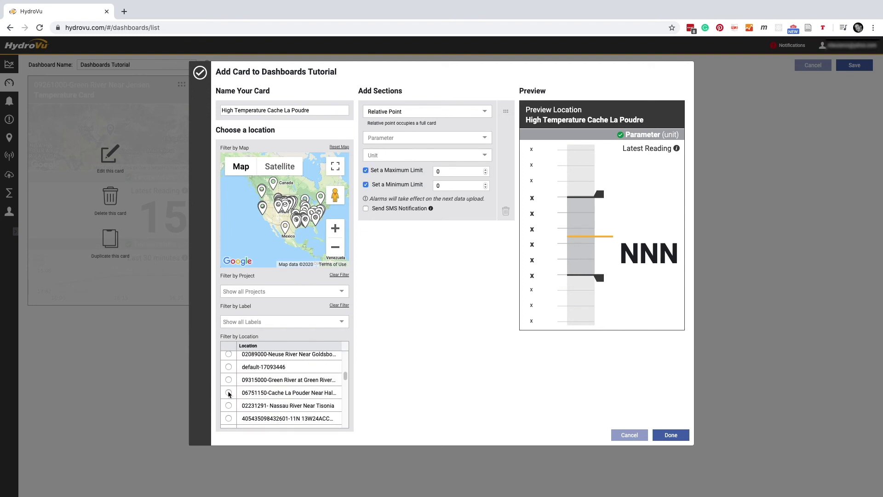
click(229, 392)
Track Temperature in C and set the maximum alarm limit to 20.
click(427, 137)
click(405, 189)
click(427, 155)
click(442, 169)
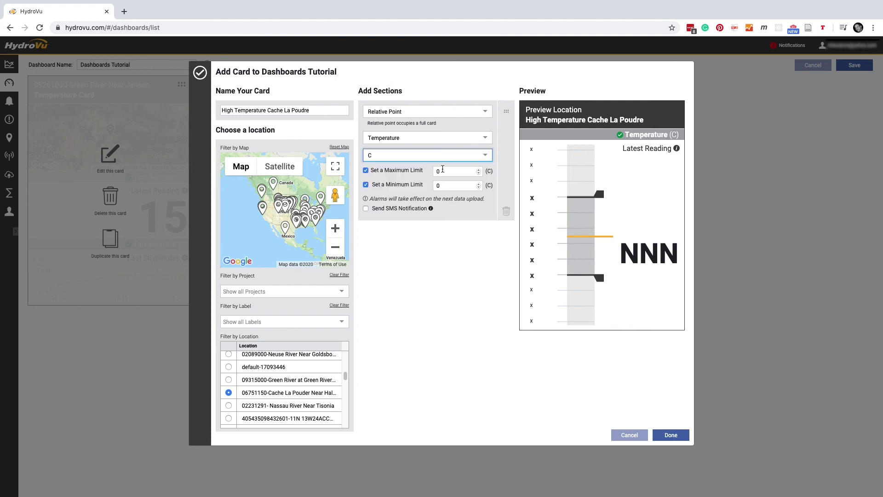
click(442, 169)
text(20)
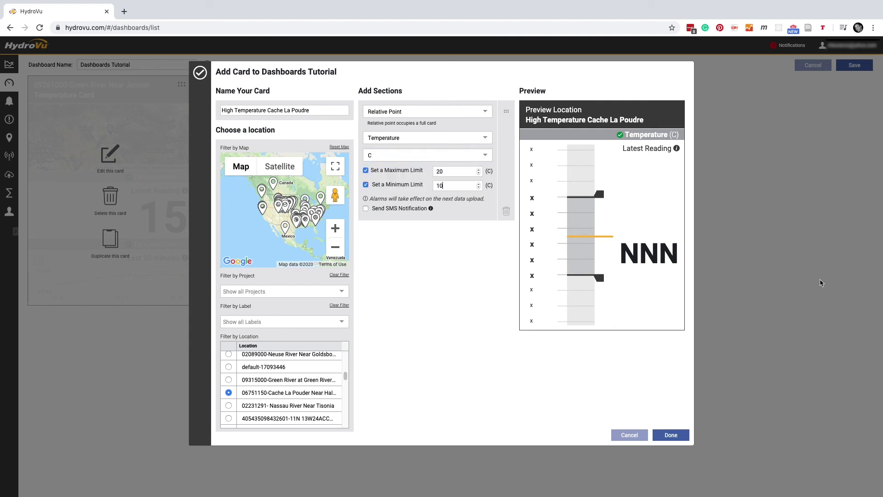
Enable SMS alarm notifications and enter the recipient's phone number.
click(366, 207)
text(9705555555)
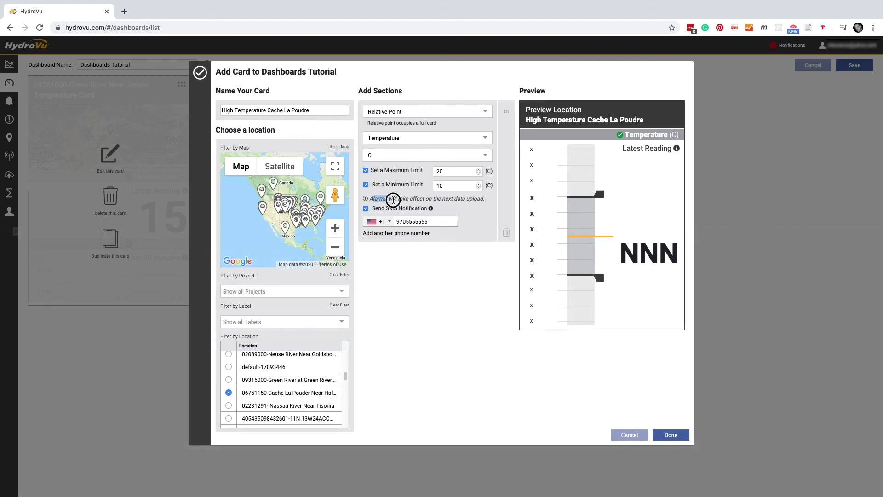
mouse_move(474, 199)
mouse_down()
mouse_move(370, 198)
mouse_move(487, 199)
mouse_up()
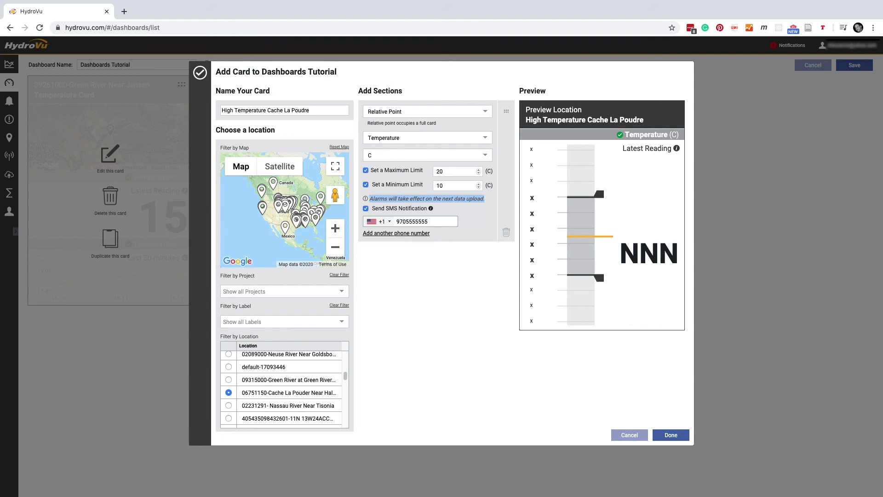
key(super+Tab)
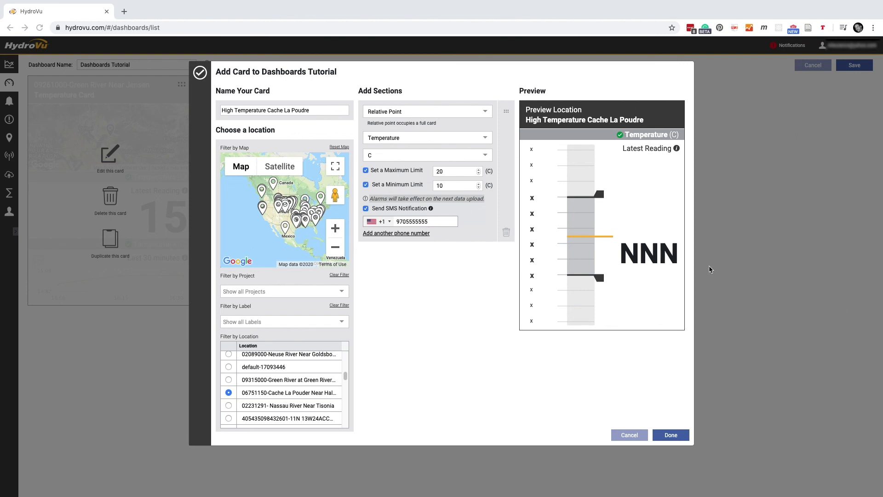
key(super+Tab)
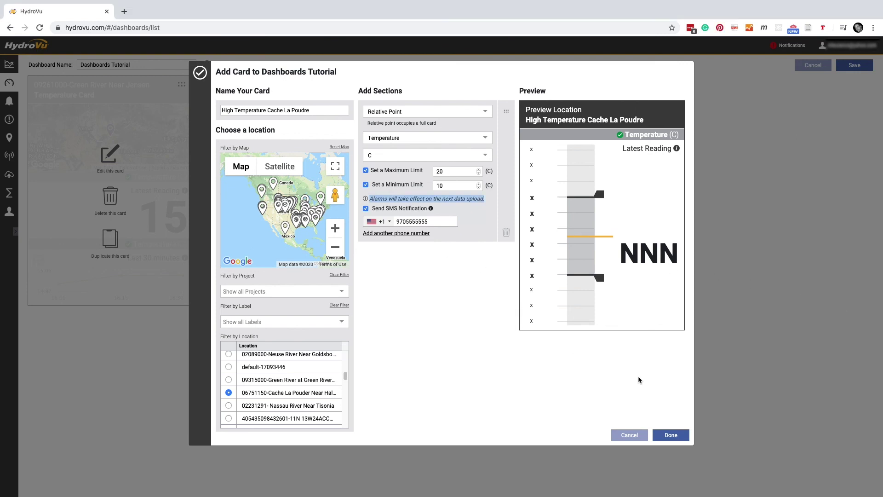
Confirm the High Temperature Cache La Poudre card so it becomes the dashboard's third card.
click(675, 437)
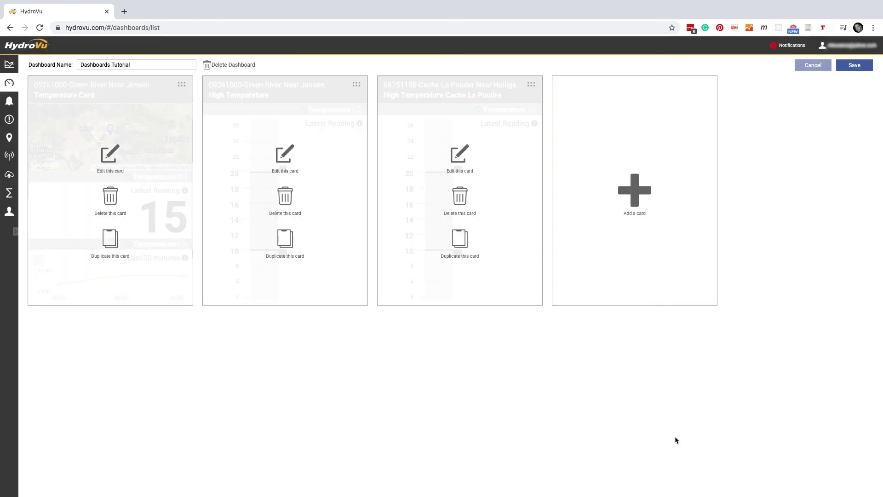